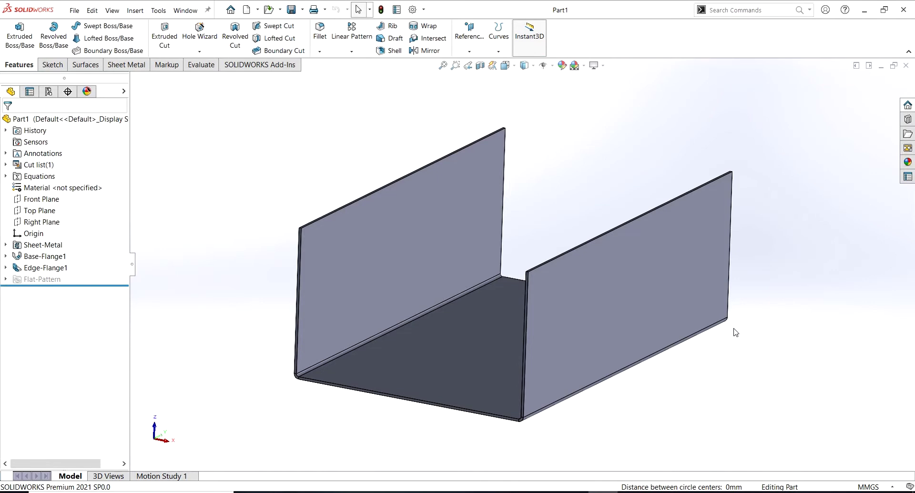
Step: Start a new SOLIDWORKS document with Ctrl+N
key(ctrl+n)
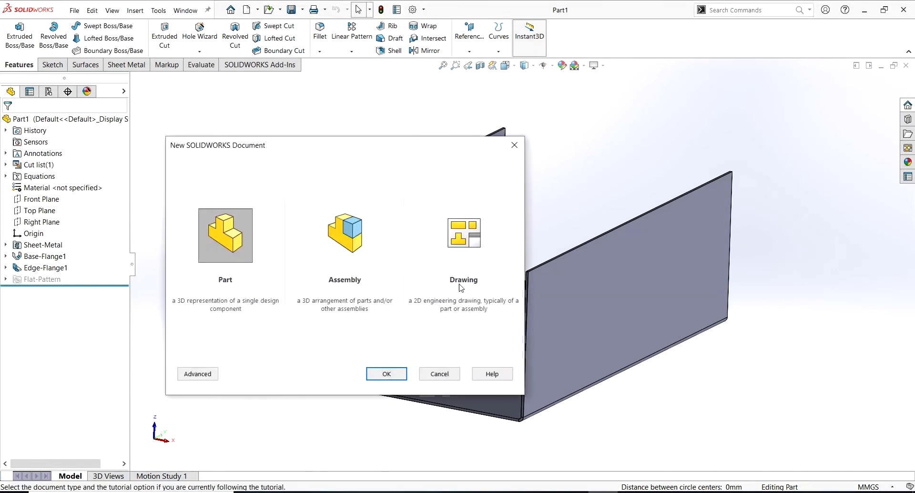
Step: Create a new part and start a sketch on the Front Plane
click(385, 373)
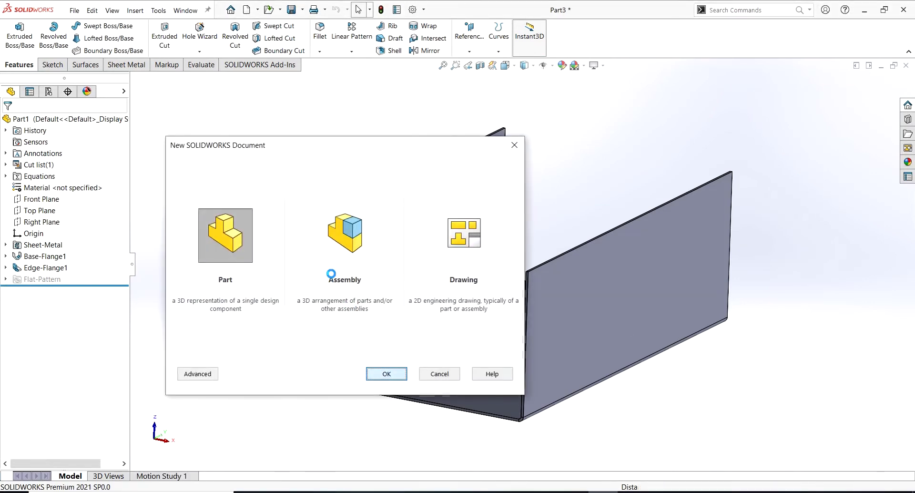
click(52, 65)
click(16, 32)
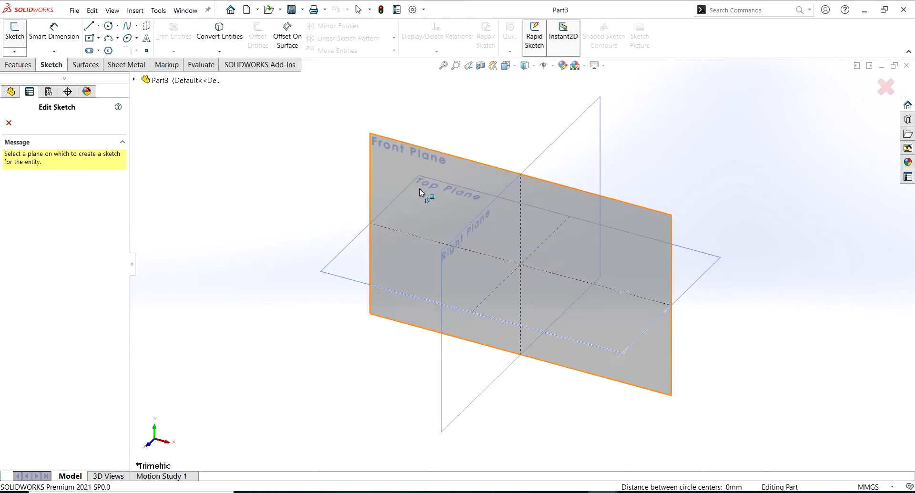
click(420, 189)
Step: Draw a circle centred on the origin and dimension its diameter to 250 mm
click(109, 25)
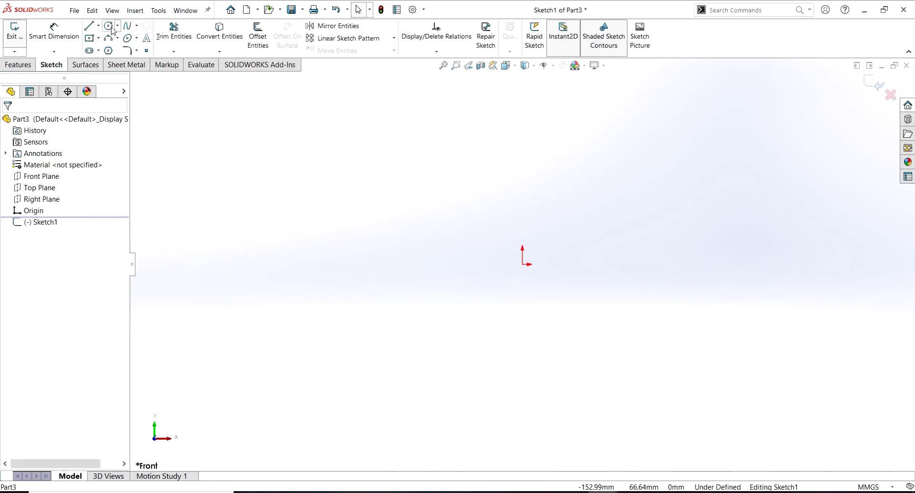
click(522, 264)
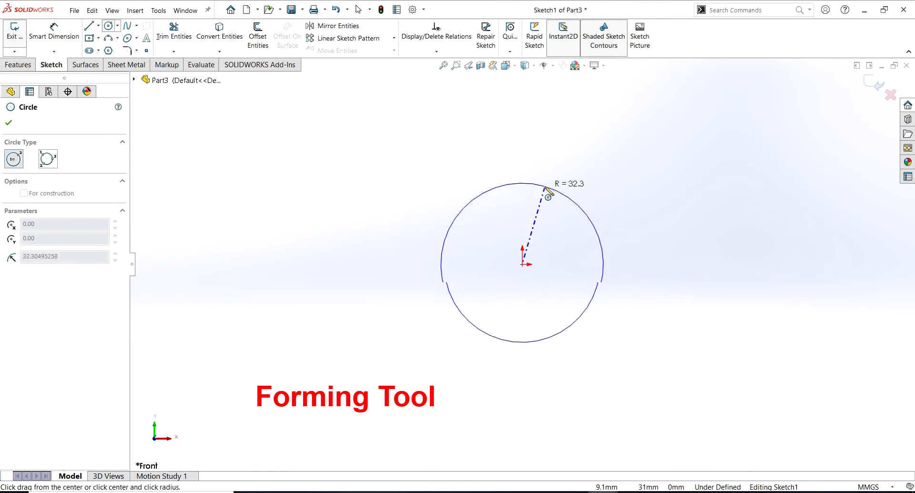
click(553, 170)
right_drag(353, 292, 357, 207)
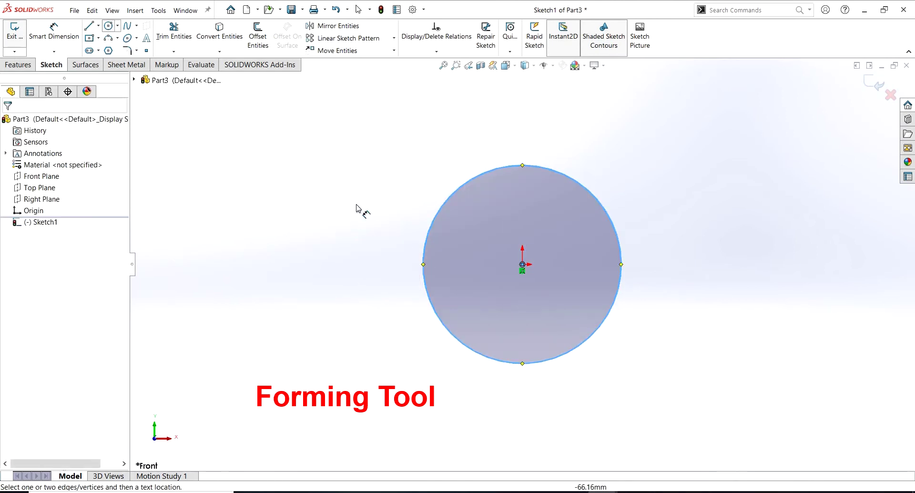
click(427, 235)
click(380, 249)
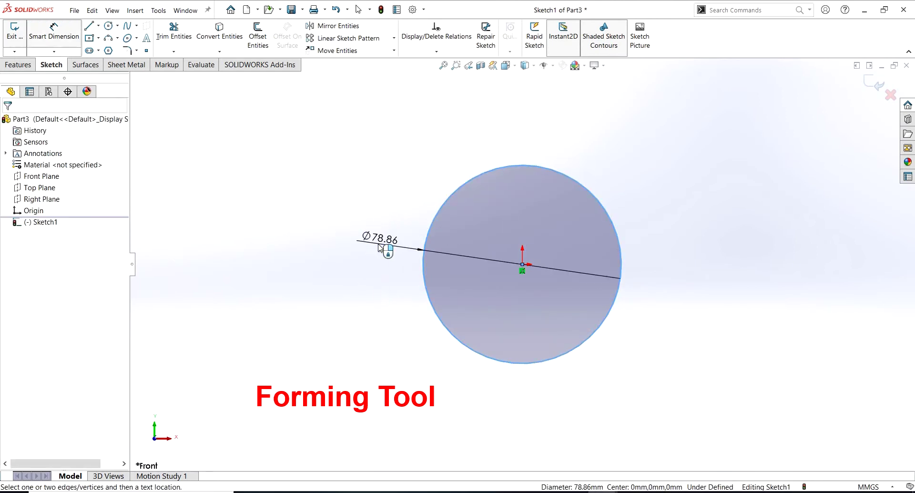
text(250)
key(Return)
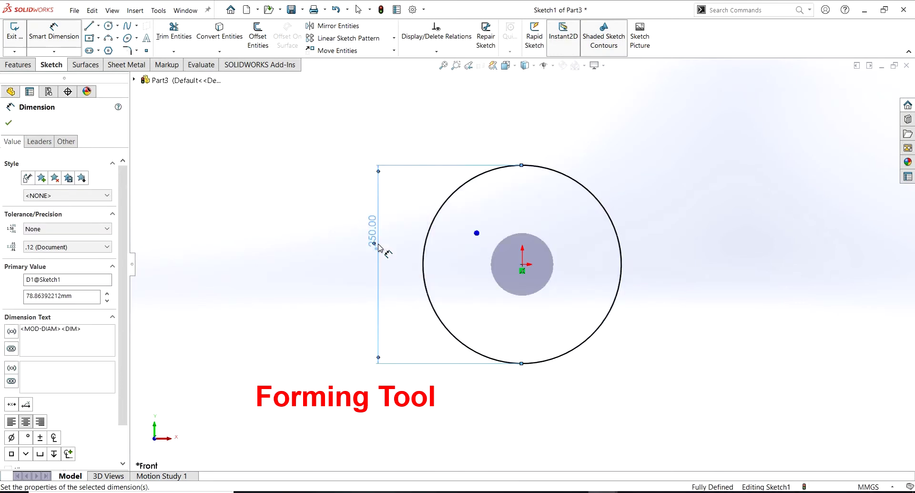
Step: Exit the sketch and extrude the 250 mm circle 5 mm deep as Boss-Extrude1
click(21, 37)
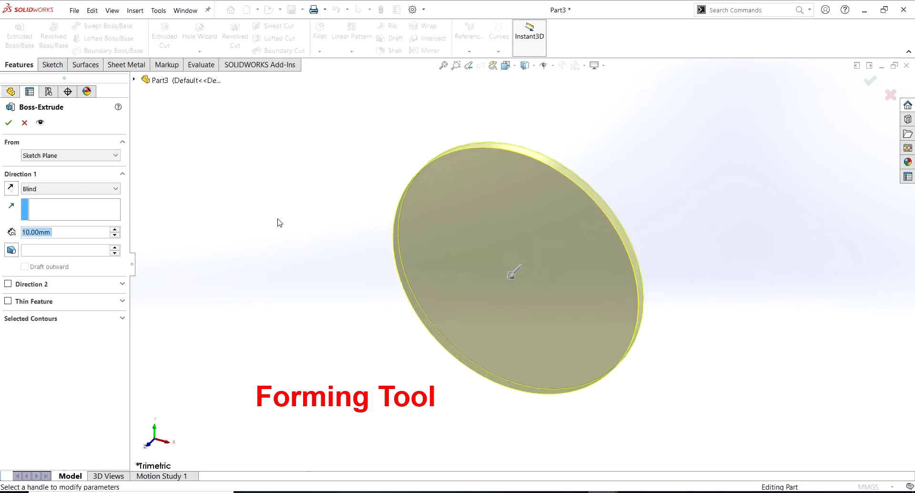
text(5)
key(Return)
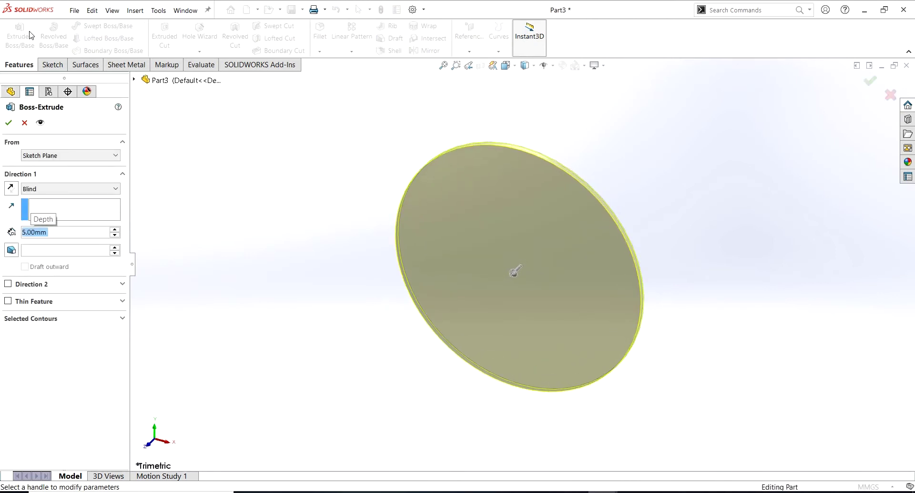
click(14, 123)
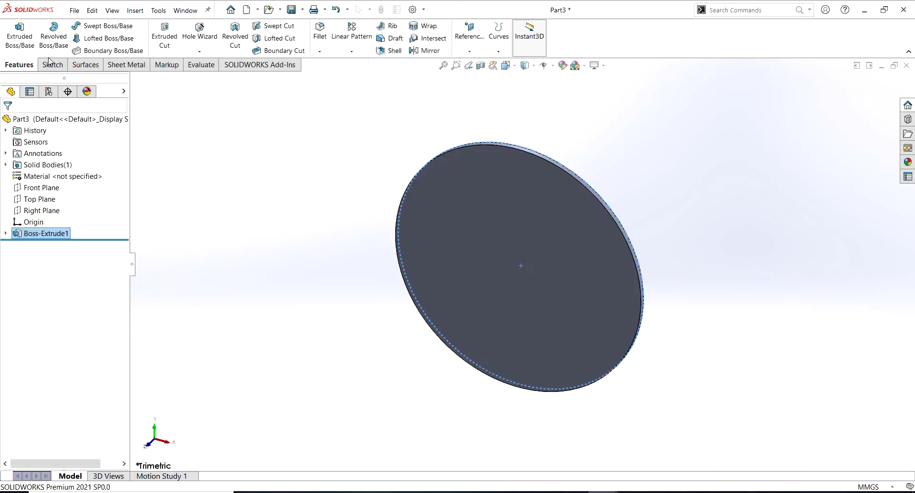
Step: Sketch an origin-centred circle of 115 mm radius on the disc's face
right_click(487, 168)
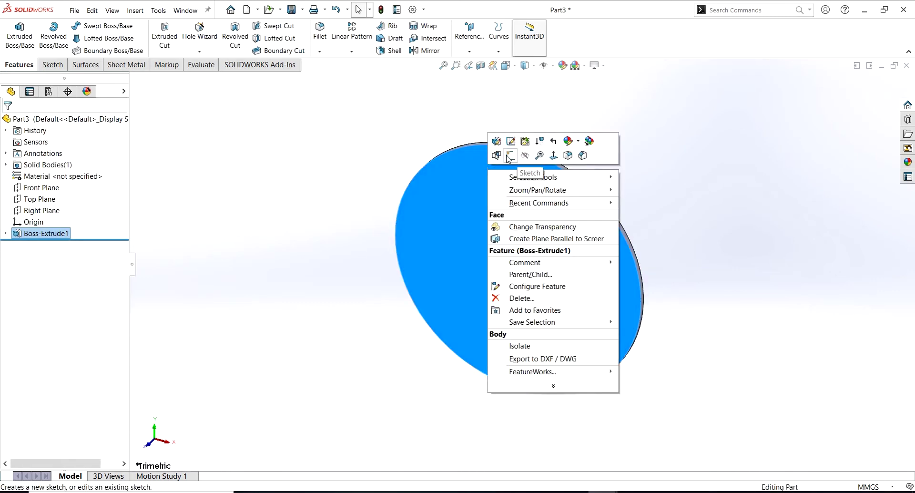
click(498, 154)
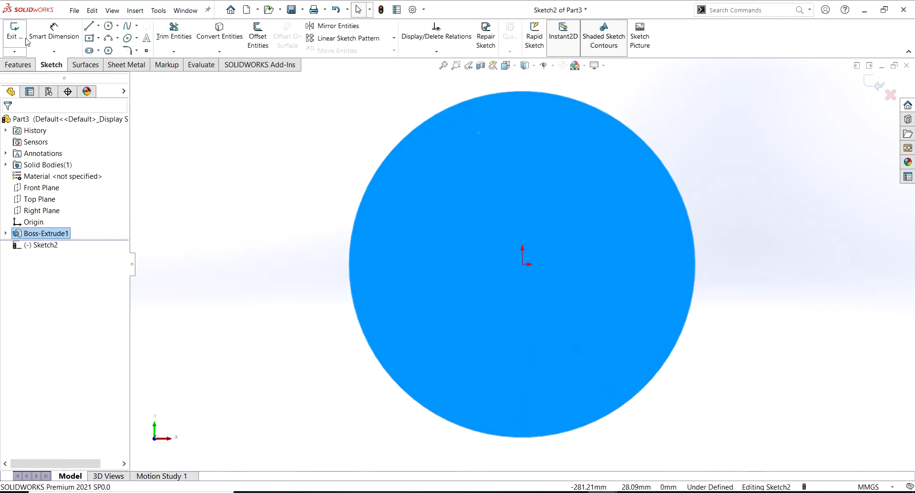
click(108, 26)
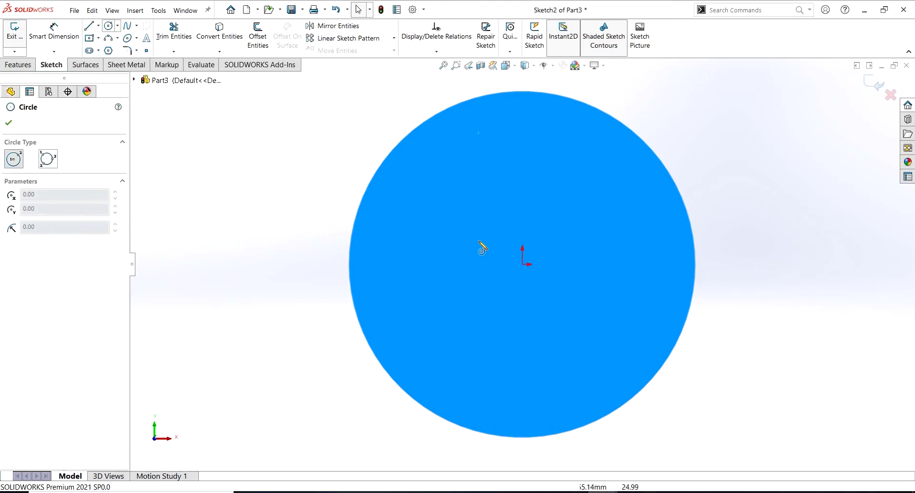
click(522, 264)
click(525, 114)
text(230)
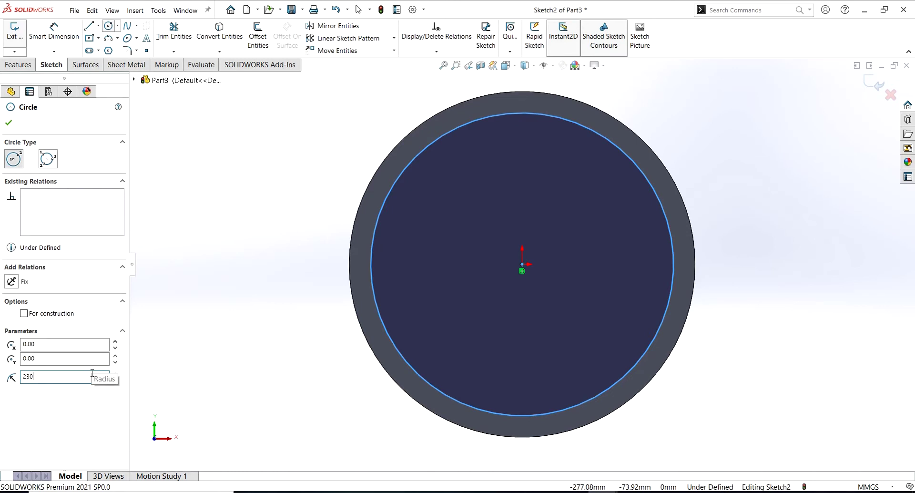
key(Return)
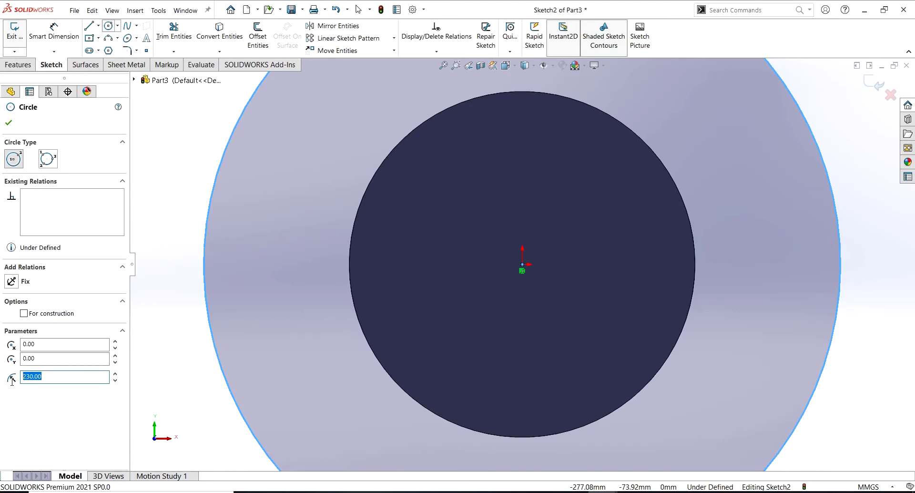
text(15)
key(Return)
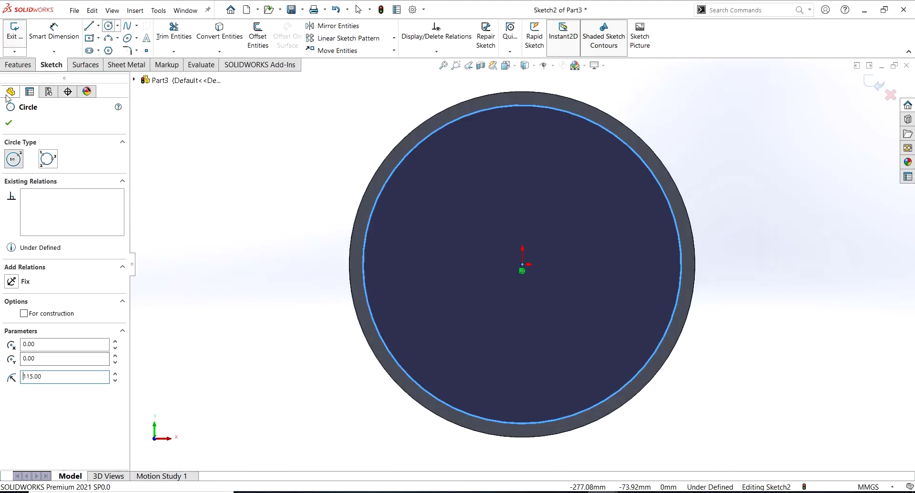
click(8, 125)
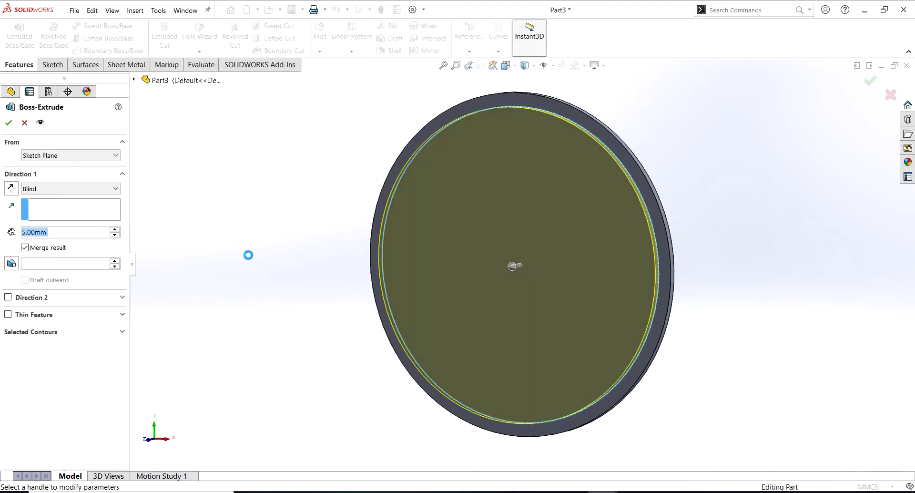
Step: Confirm the 5 mm Boss-Extrude of the 115 mm circle as Boss-Extrude2
key(Return)
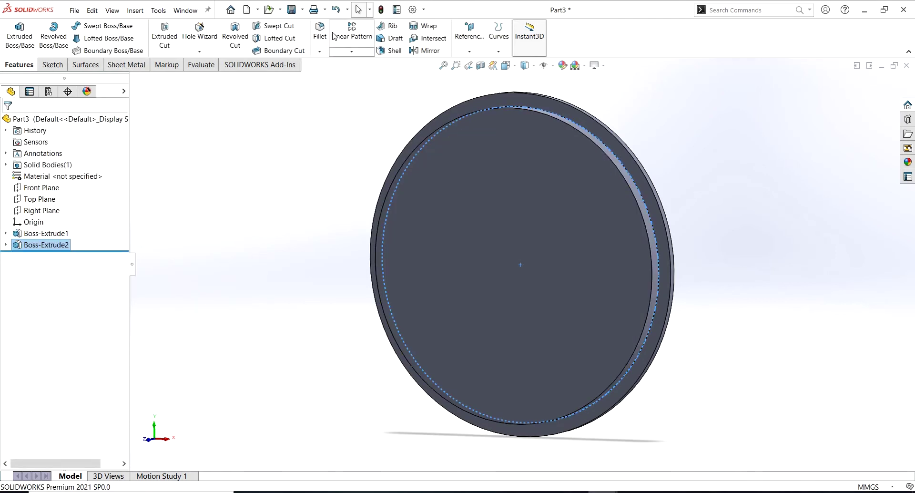
Step: Fillet the step edge and two rim edges of the disc with a 5 mm radius
key(f)
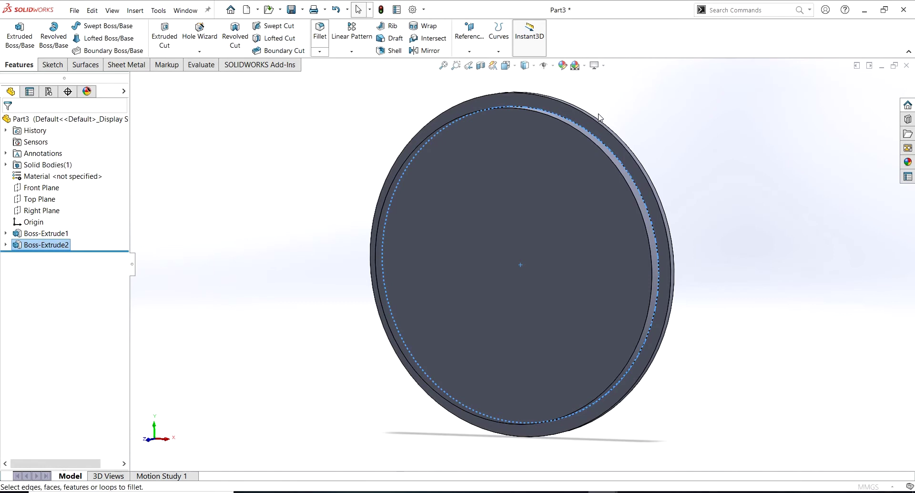
middle_drag(632, 115, 619, 190)
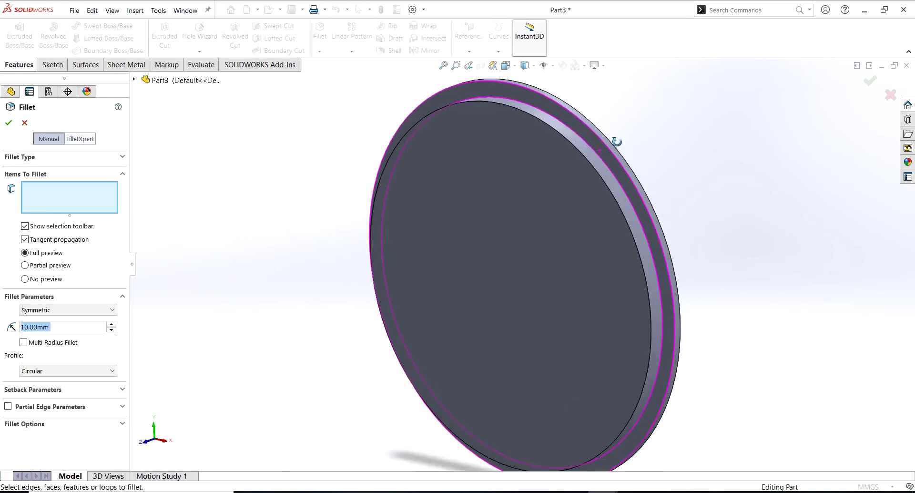
click(611, 203)
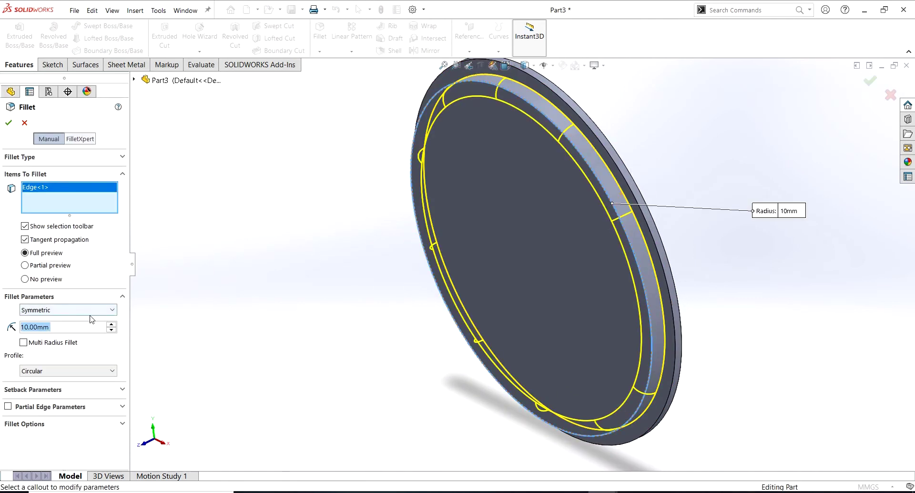
text(5)
key(Return)
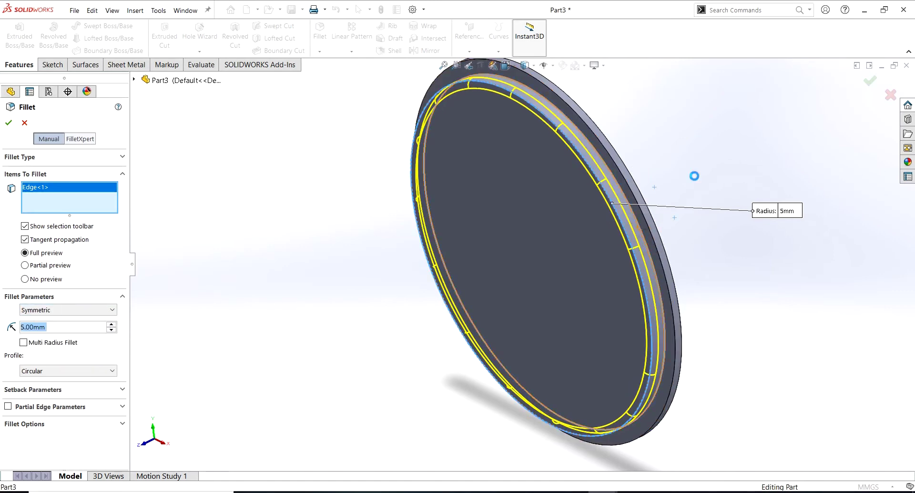
click(662, 214)
click(661, 244)
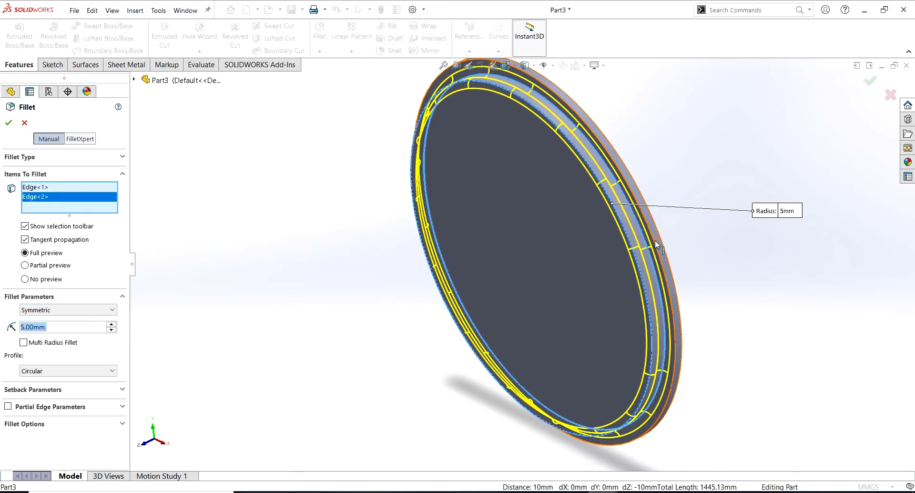
click(7, 122)
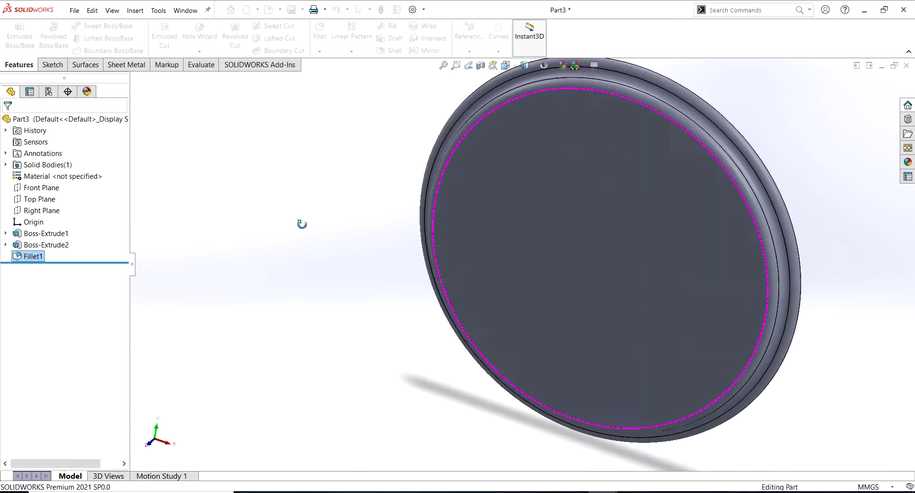
mouse_move(302, 224)
middle_down()
mouse_move(415, 246)
mouse_move(469, 219)
mouse_move(617, 280)
mouse_move(642, 239)
mouse_move(669, 261)
middle_up()
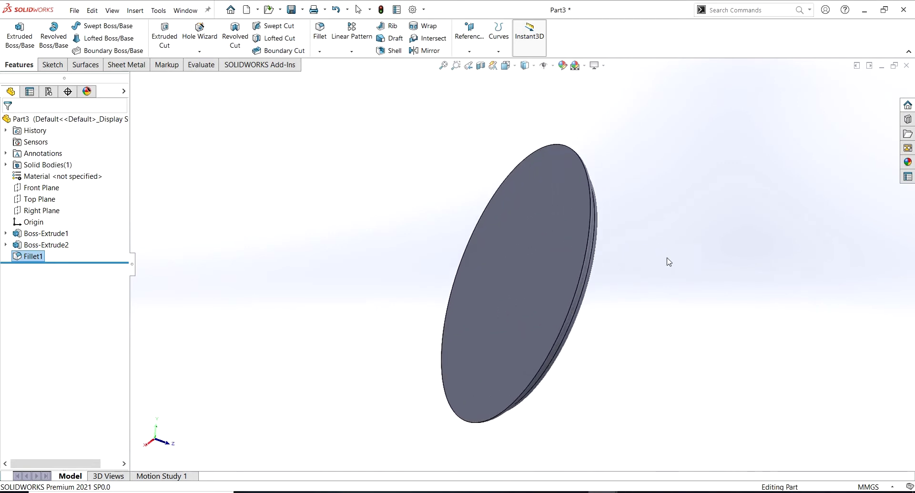
Step: Make the stepped disc a Forming Tool with its flat face as the stopping face
click(126, 65)
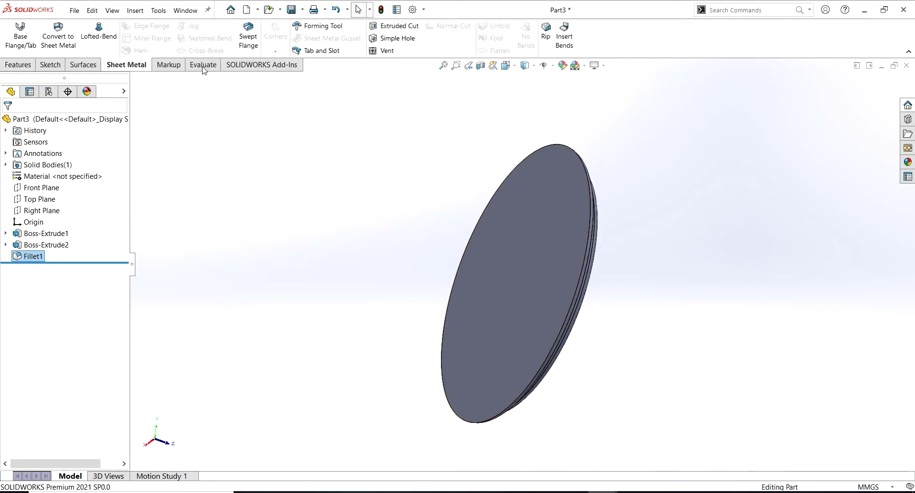
click(297, 30)
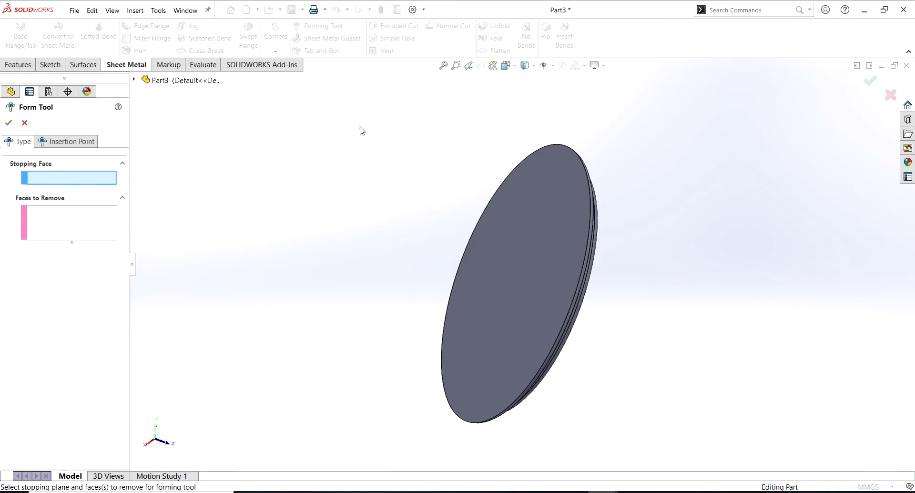
click(545, 176)
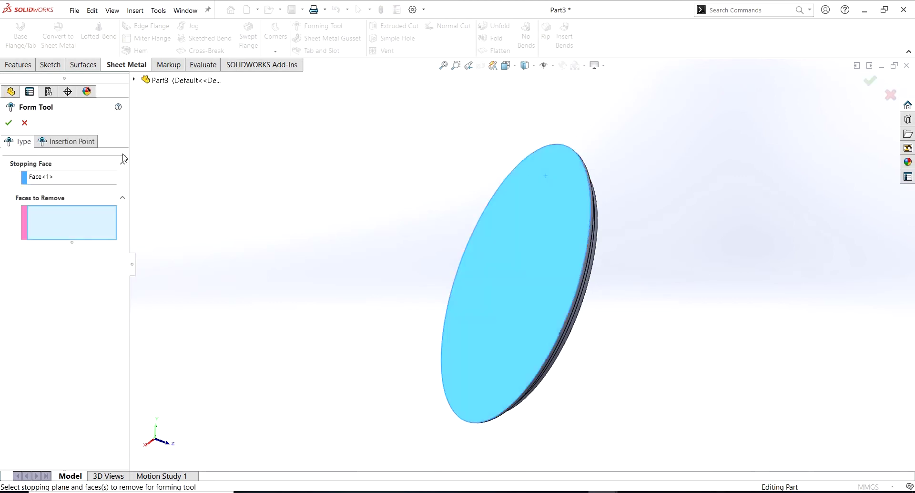
click(8, 123)
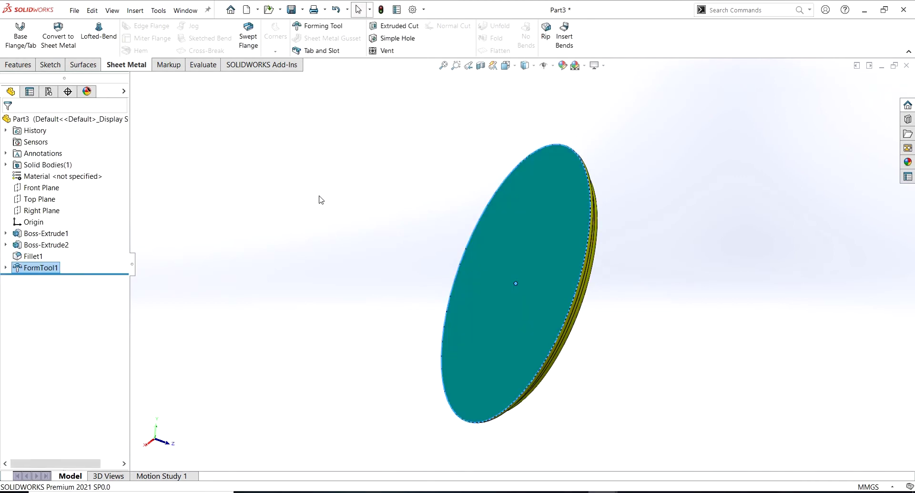
middle_drag(284, 175, 271, 205)
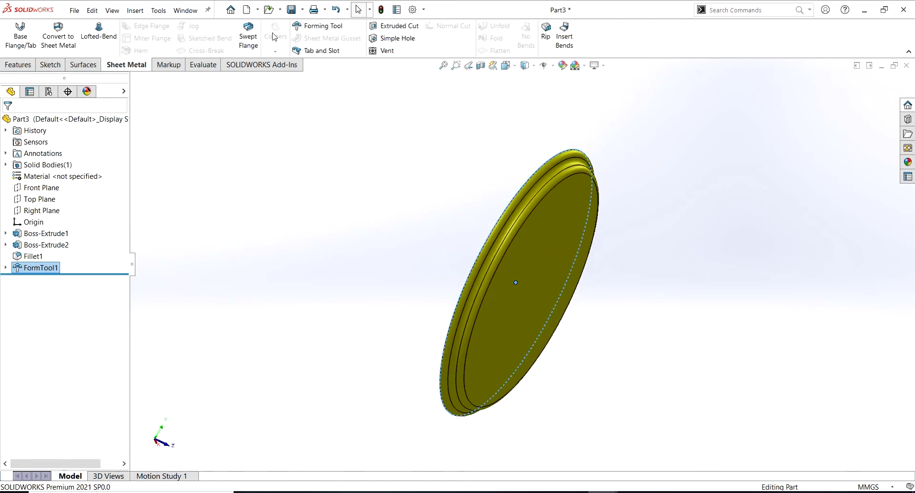
click(303, 12)
Step: Save the part via Save As with the Form Tool (*.sldftp) file type
click(303, 21)
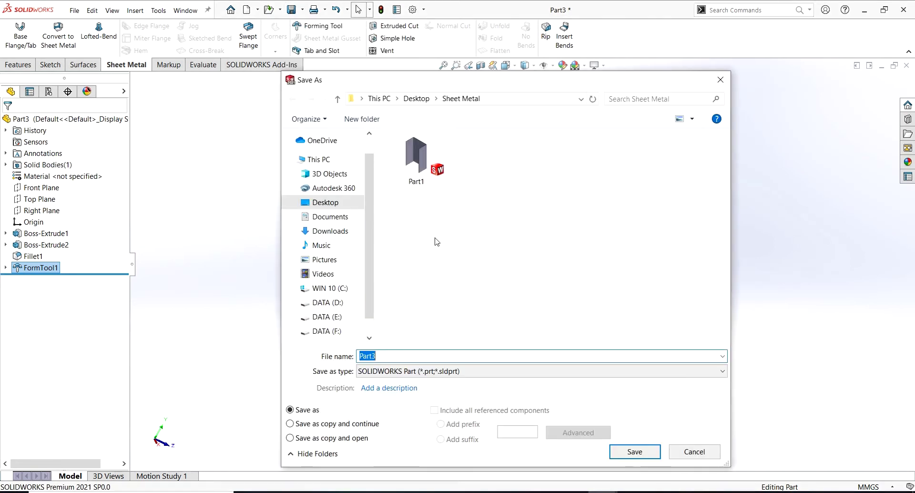
click(418, 371)
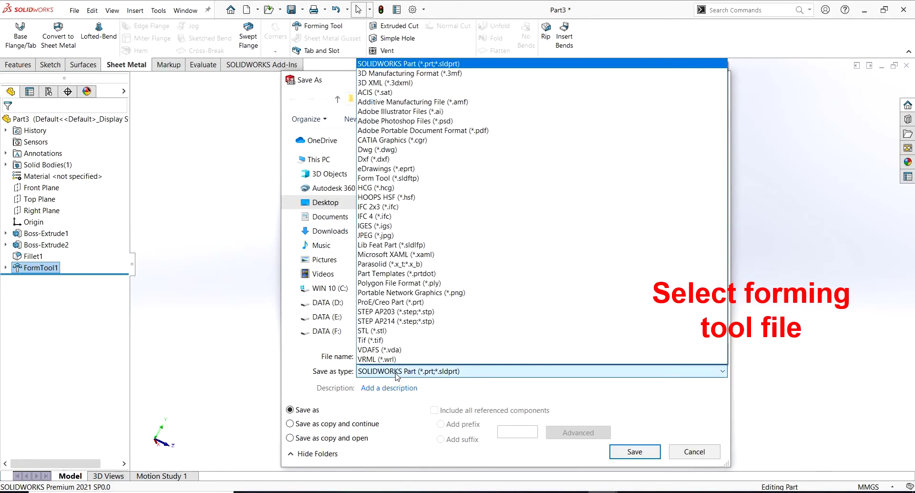
click(405, 179)
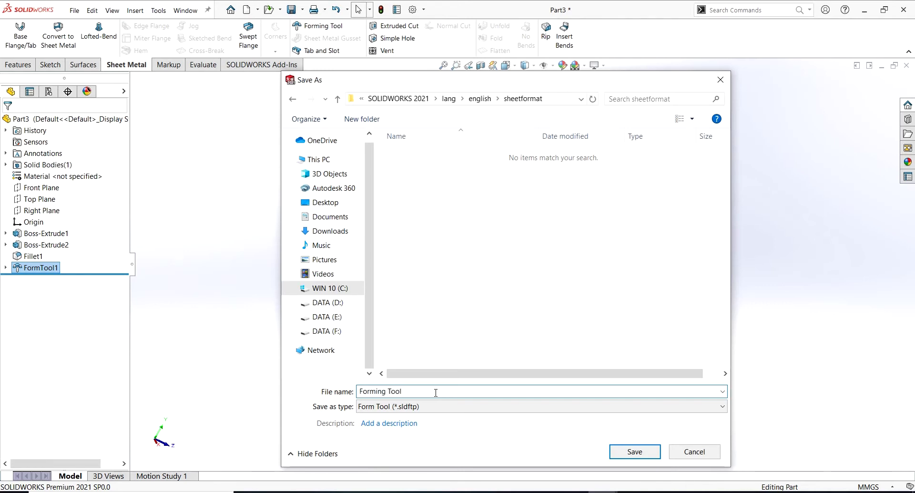
click(628, 452)
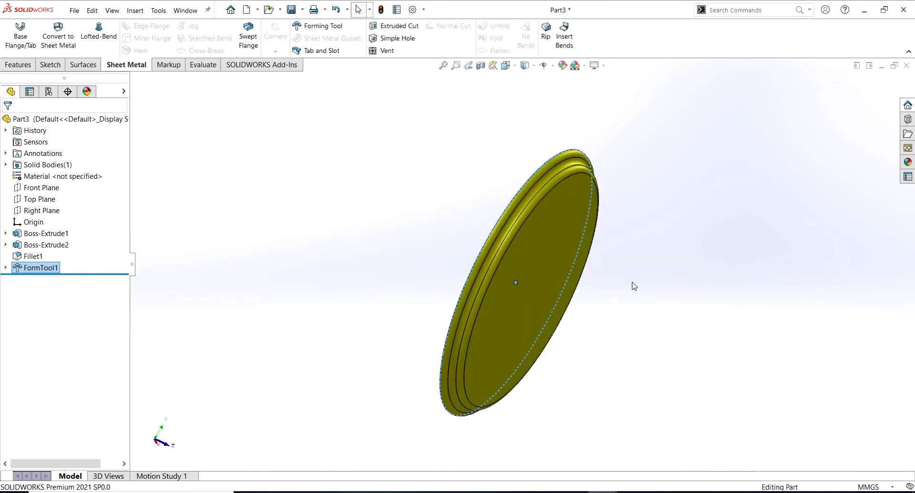
click(634, 285)
Step: Save again as Forming Tool.SLDFTP in the sheetformat folder, choosing Form Tool format
key(ctrl+s)
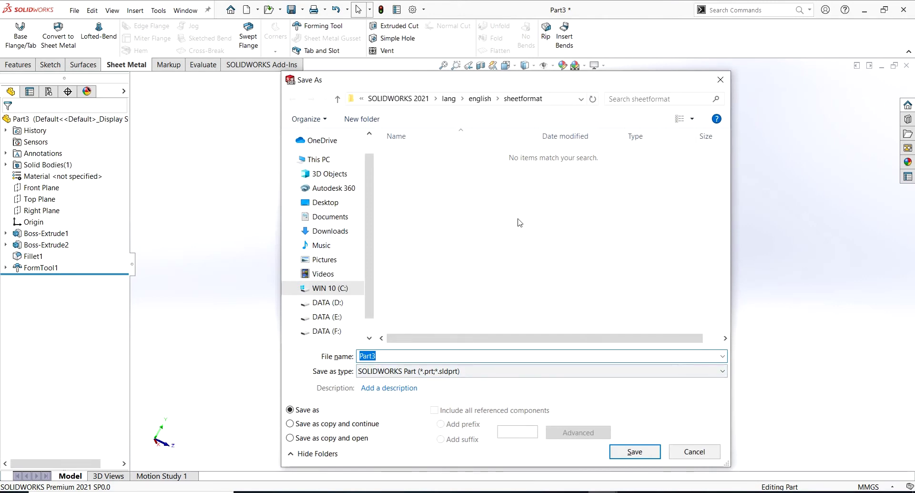
click(474, 371)
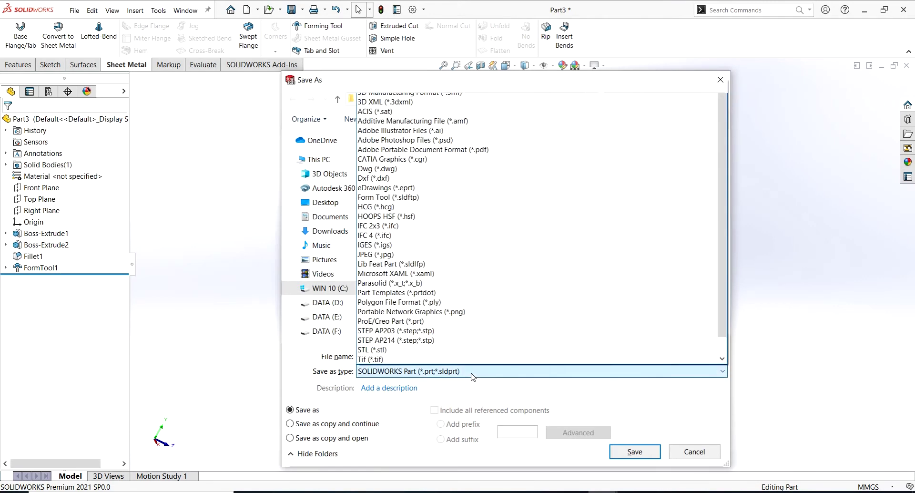
click(418, 196)
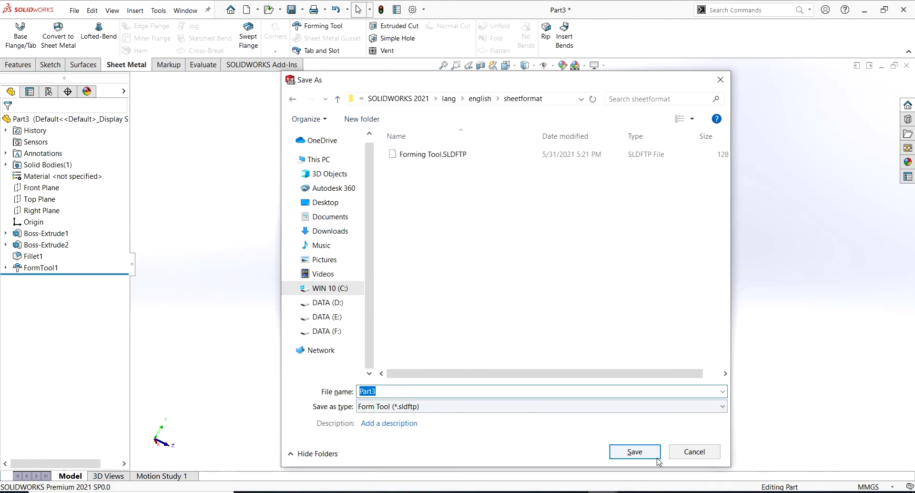
click(694, 451)
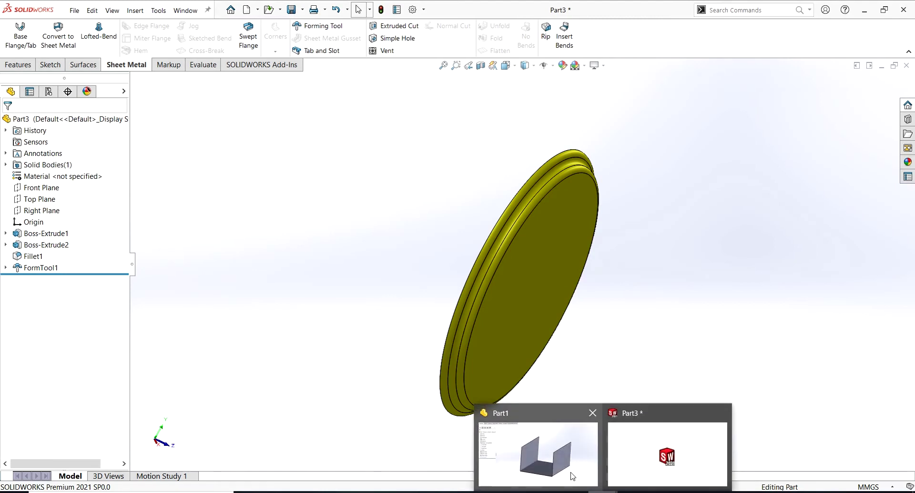
Step: Switch to Part1 and drag Forming Tool from the Design Library's sheetformat folder onto the right flange
click(570, 471)
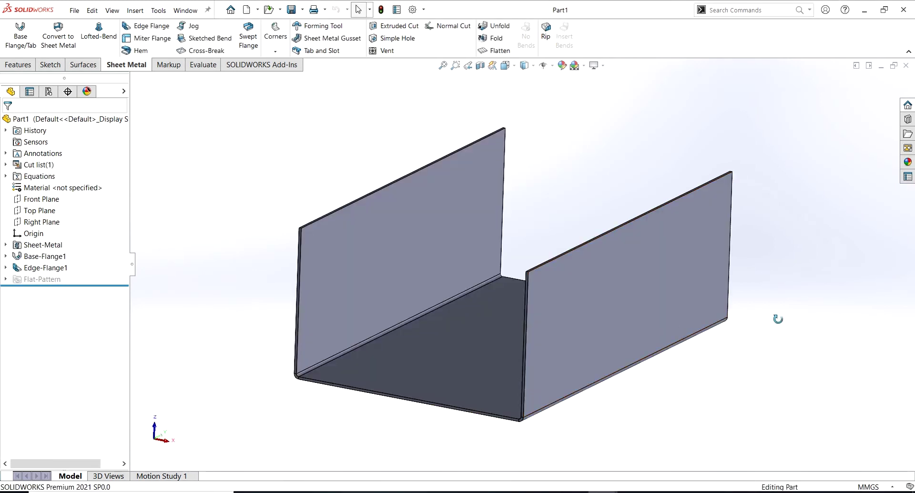
mouse_move(776, 317)
middle_down()
mouse_move(770, 310)
mouse_move(809, 296)
middle_up()
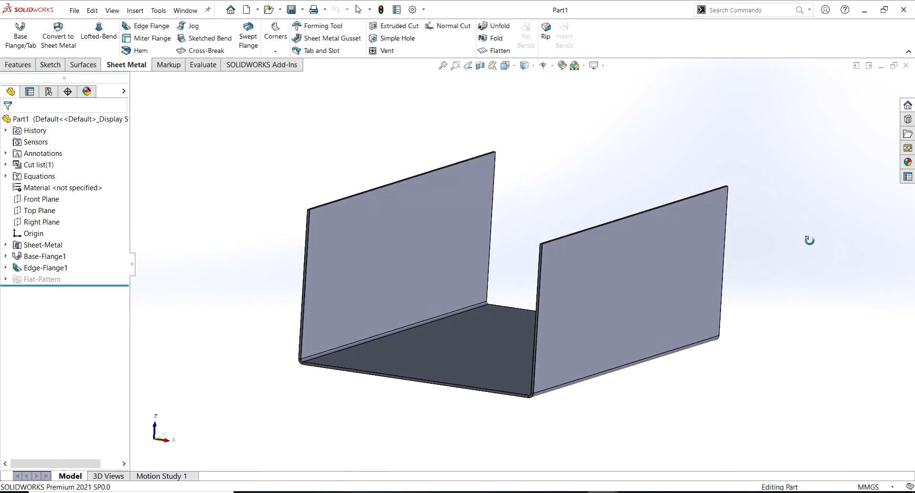
click(907, 119)
click(801, 97)
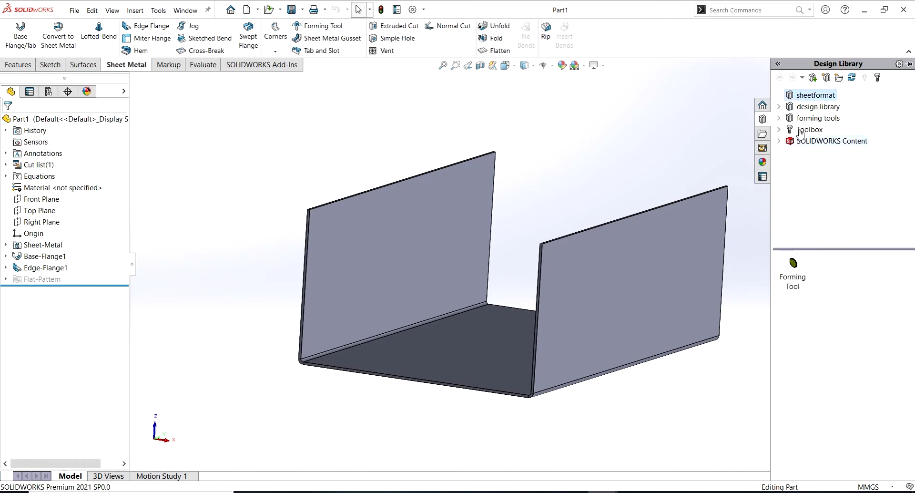
drag(796, 273, 614, 298)
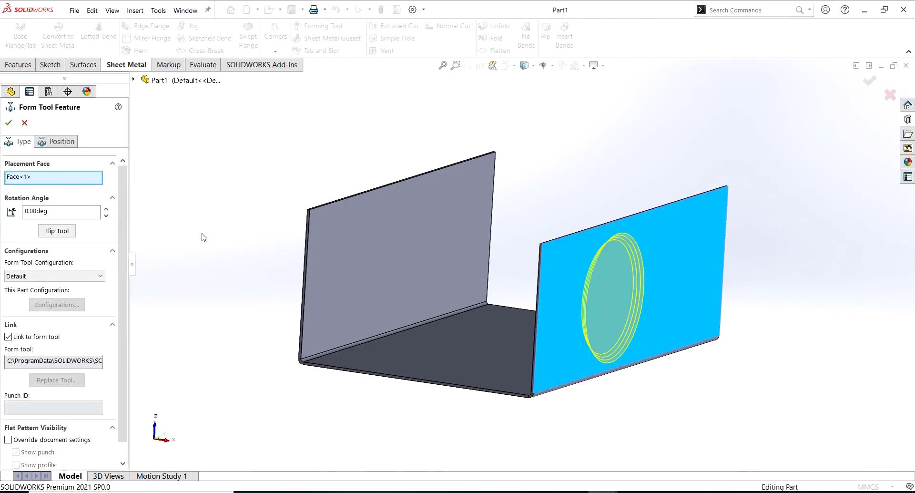
mouse_move(204, 237)
middle_down()
mouse_move(235, 272)
mouse_move(211, 252)
middle_up()
Step: Dimension the tool's centre point 150 mm from the flange's side edge
click(56, 142)
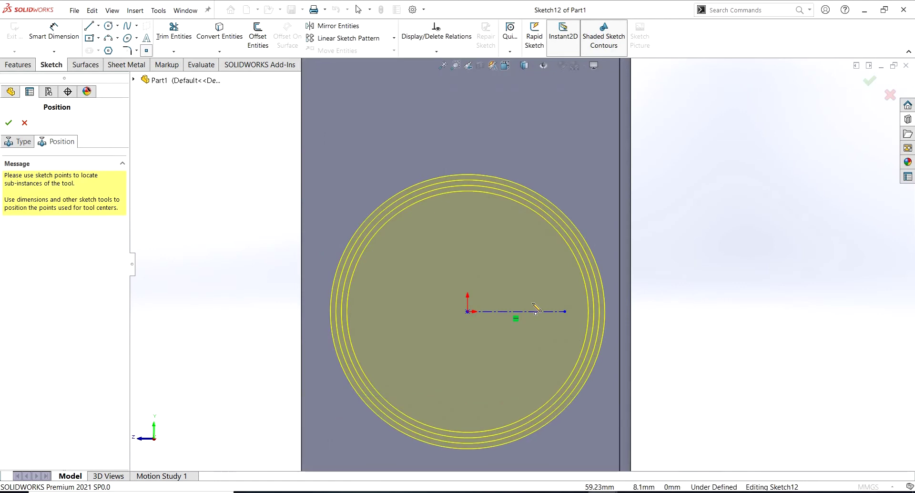
click(54, 33)
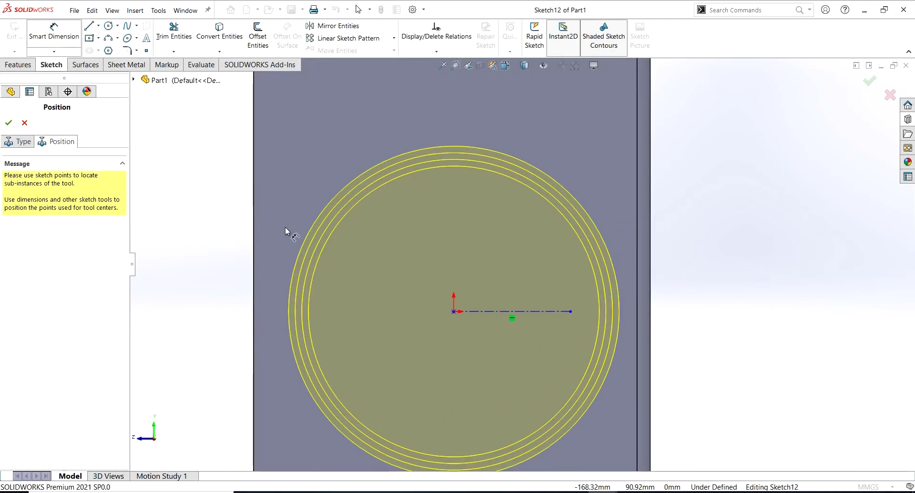
click(454, 312)
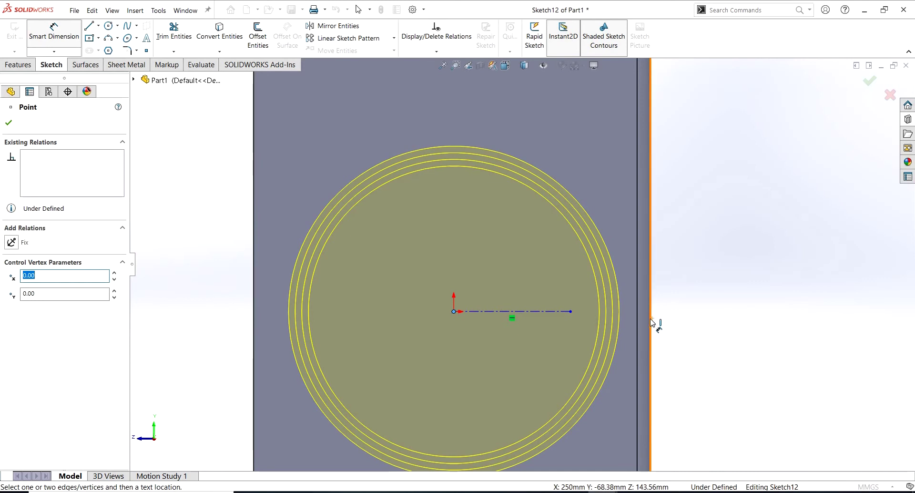
click(652, 322)
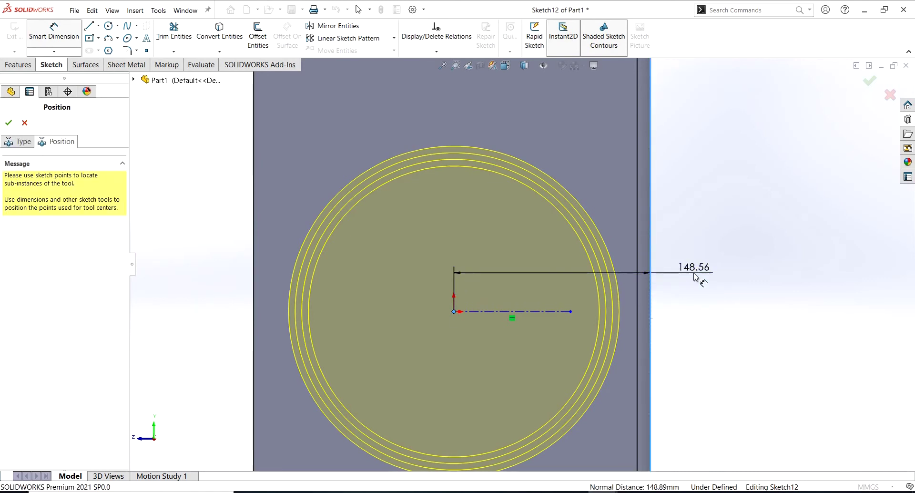
click(694, 276)
text(150)
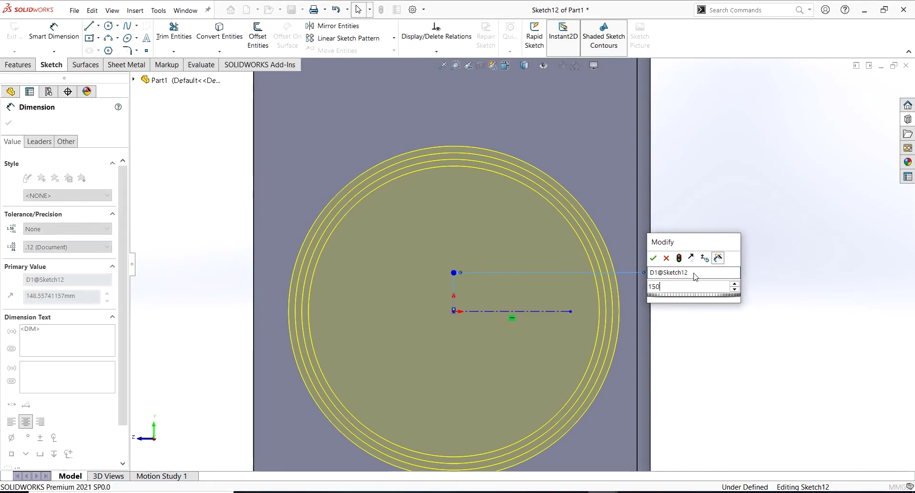
key(Return)
key(f)
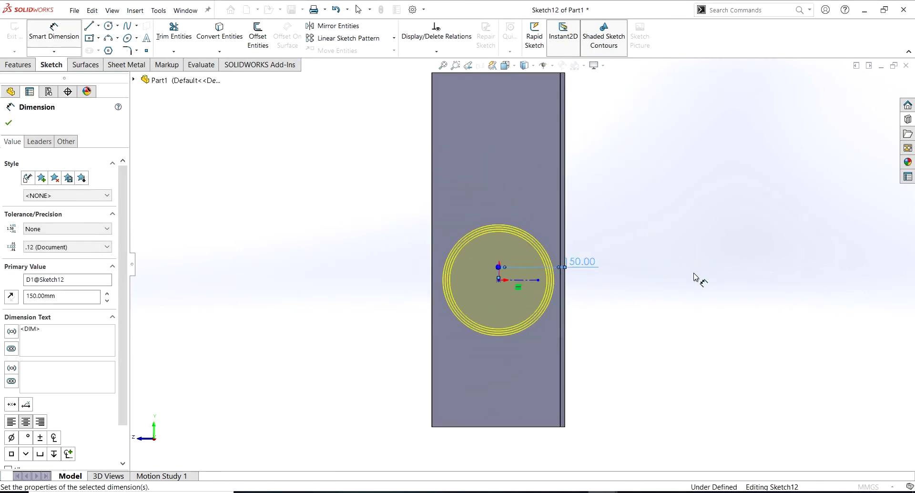
Step: Dimension the centre point 250 mm from the flange's bottom edge, correcting it from 200
scroll(541, 354, down, 1)
scroll(524, 351, down, 1)
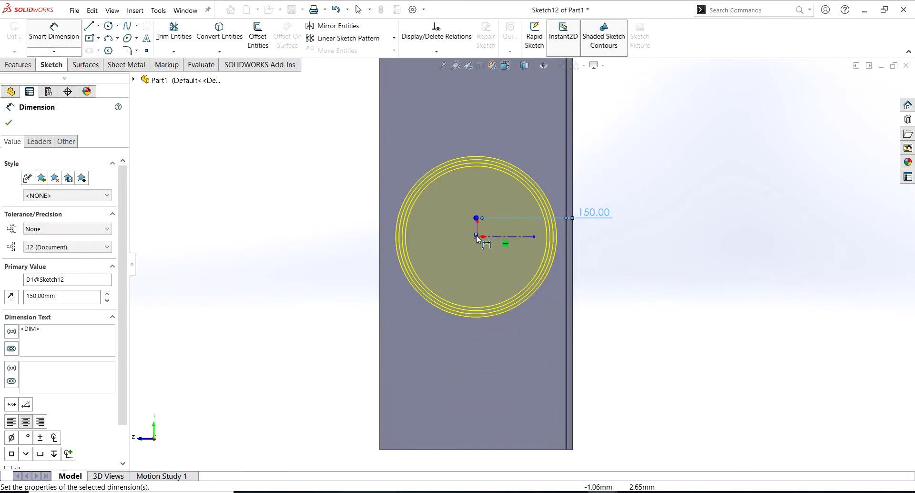
click(476, 235)
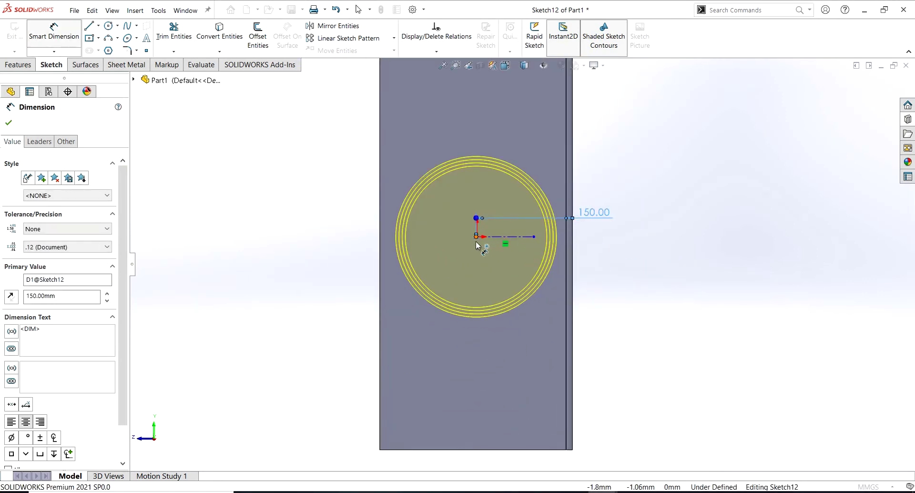
click(487, 449)
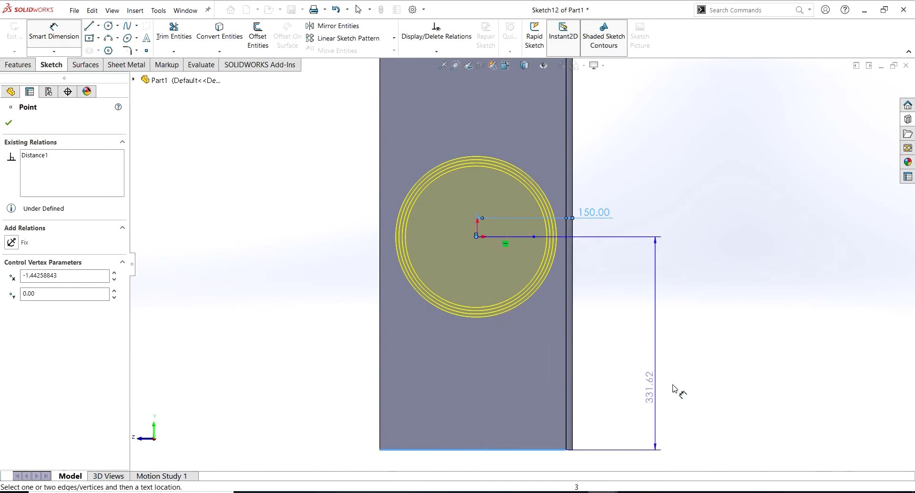
click(720, 400)
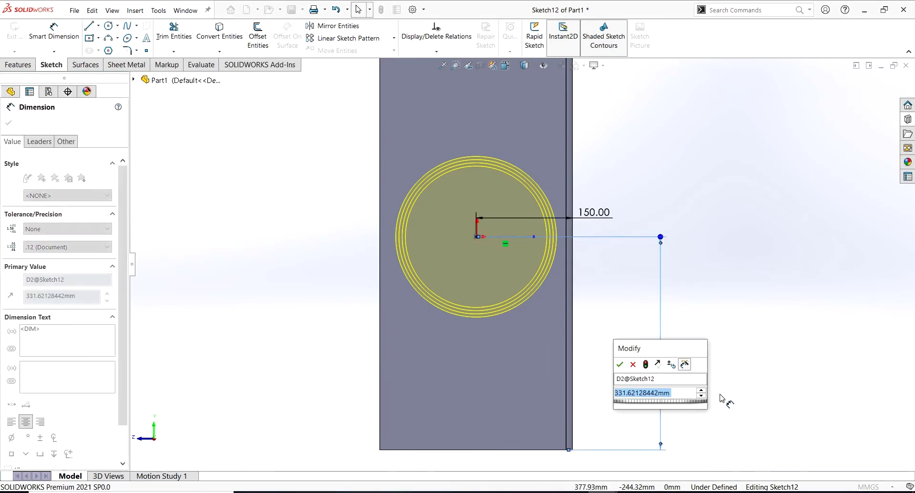
text(200)
key(Return)
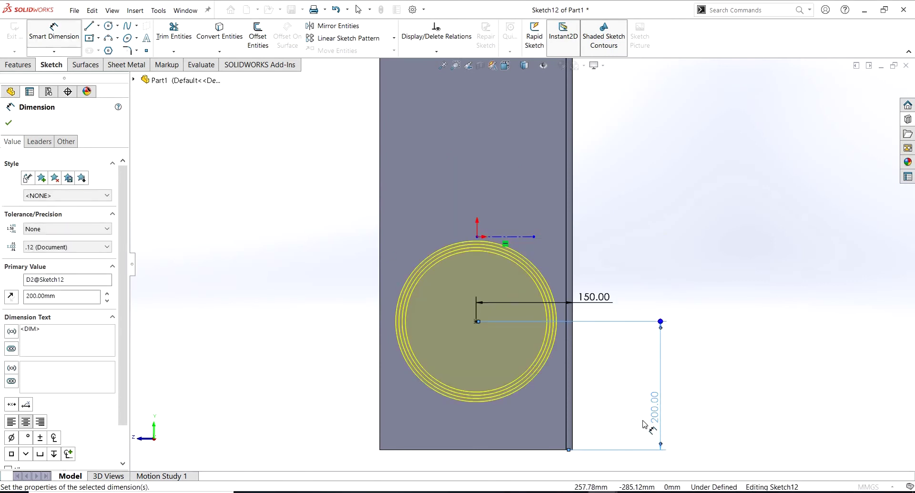
double_click(658, 394)
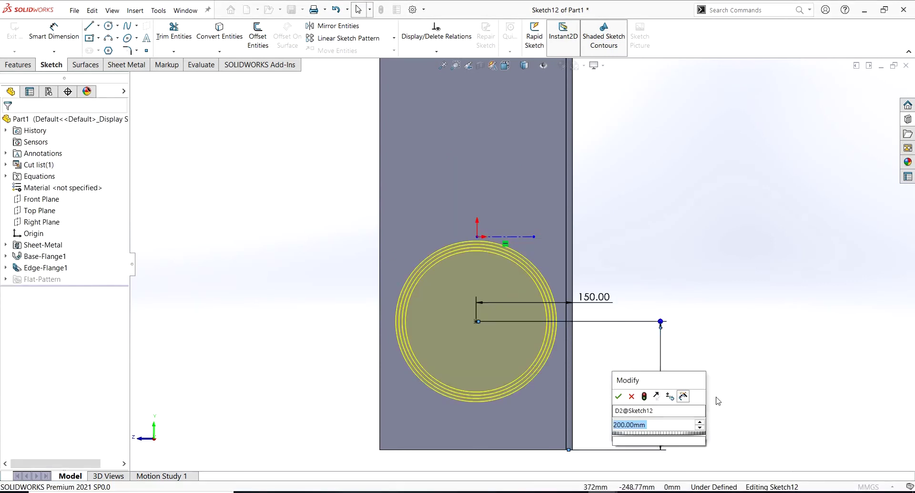
text(250)
key(Return)
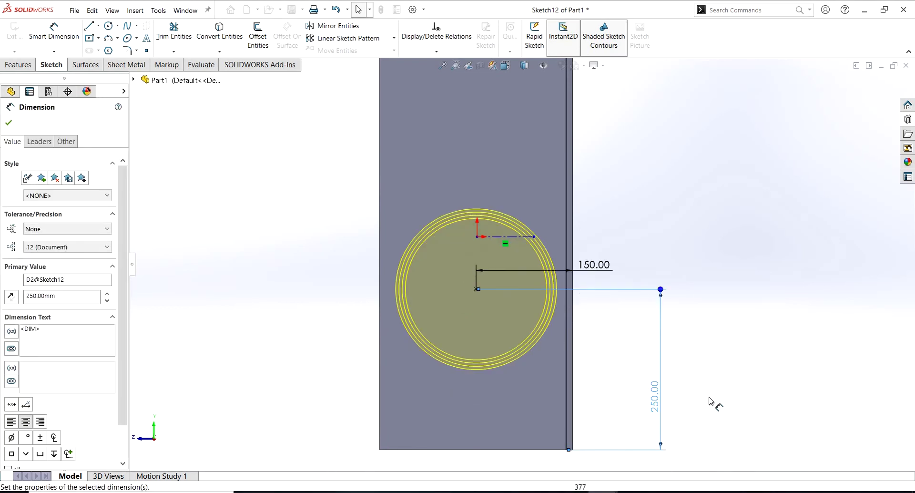
click(8, 123)
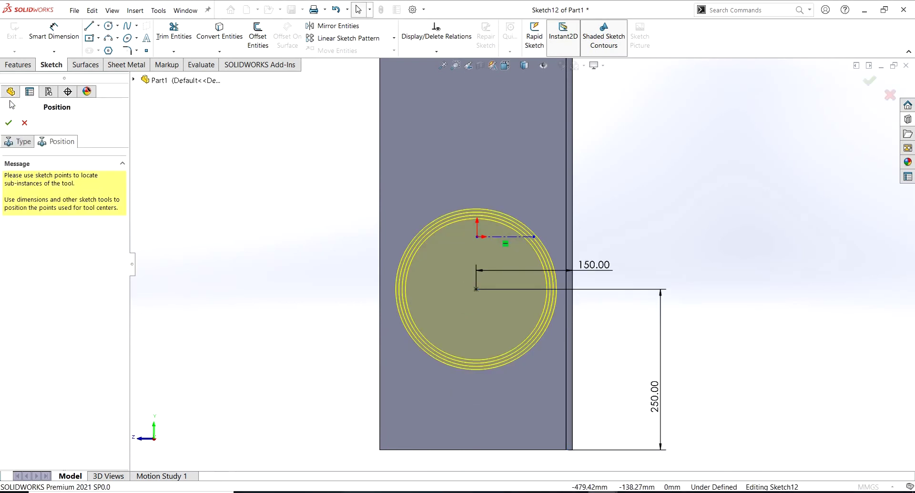
Step: Flip the circular stepped forming tool so it embosses the flange in the opposite direction
click(19, 142)
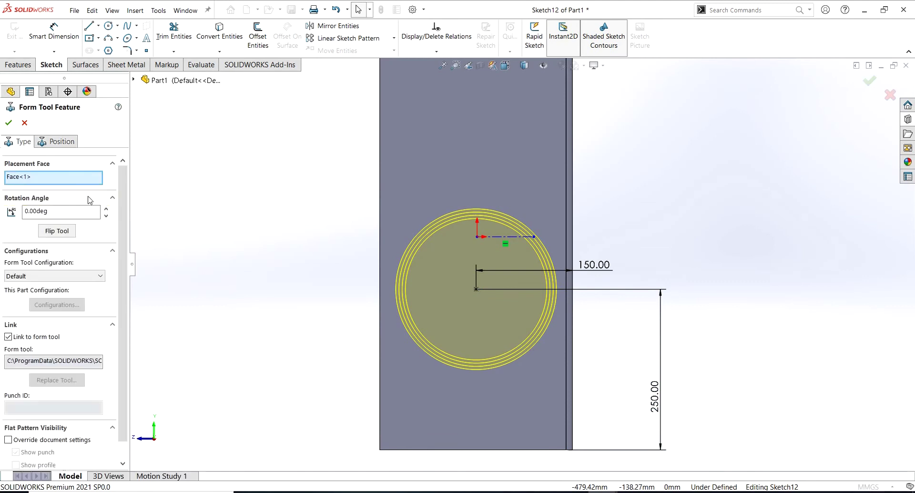
mouse_move(205, 253)
middle_down()
mouse_move(244, 251)
mouse_move(134, 234)
middle_up()
click(62, 233)
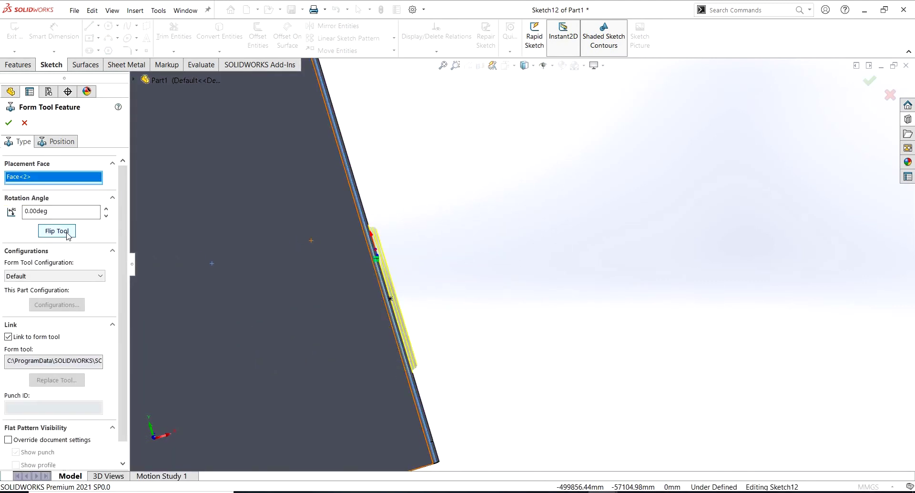
mouse_move(232, 264)
middle_down()
mouse_move(413, 273)
mouse_move(377, 272)
middle_up()
scroll(433, 272, up, 2)
scroll(433, 274, up, 1)
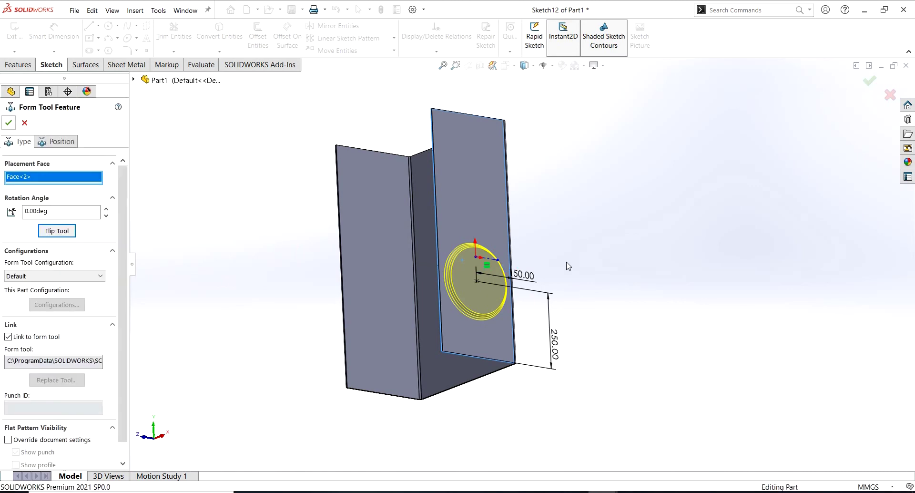
middle_drag(553, 248, 645, 190)
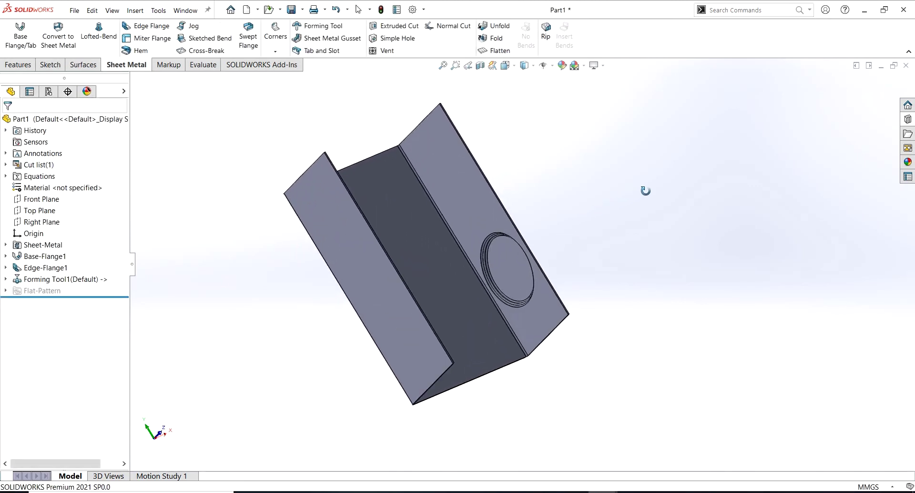
scroll(518, 257, down, 5)
scroll(519, 258, down, 2)
mouse_move(504, 265)
middle_down()
mouse_move(421, 288)
mouse_move(410, 279)
middle_up()
scroll(620, 269, up, 3)
scroll(619, 269, up, 2)
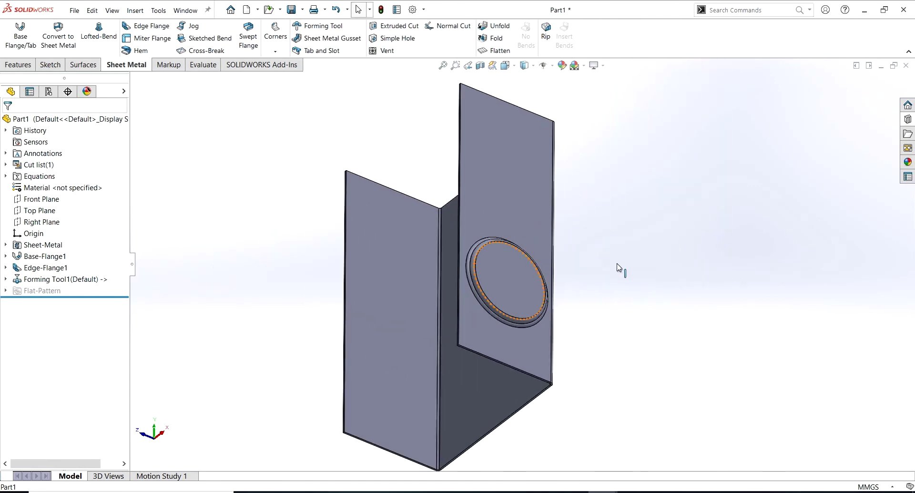
middle_drag(615, 274, 609, 302)
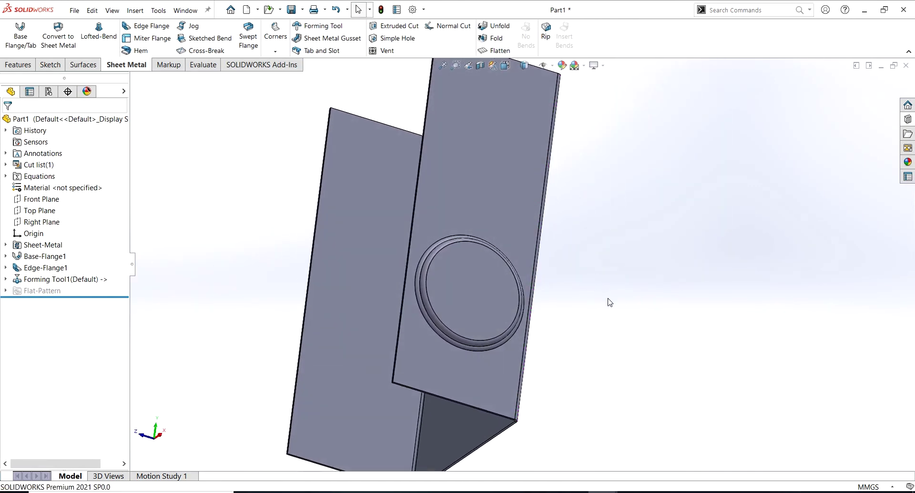